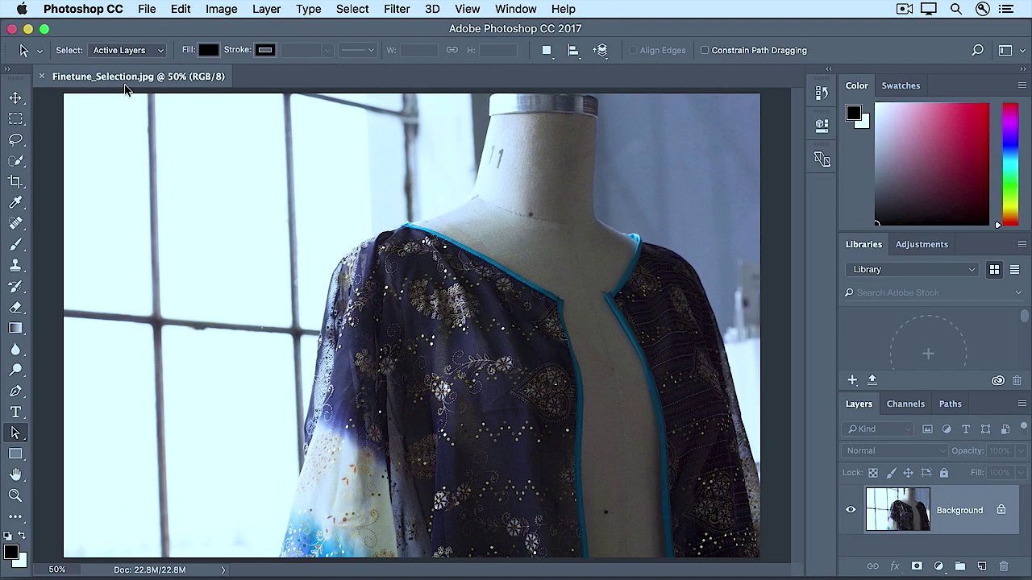
Step: Quick-select both sides of the jacket, then subtract the bare chest between the blue trims
left_click(16, 164)
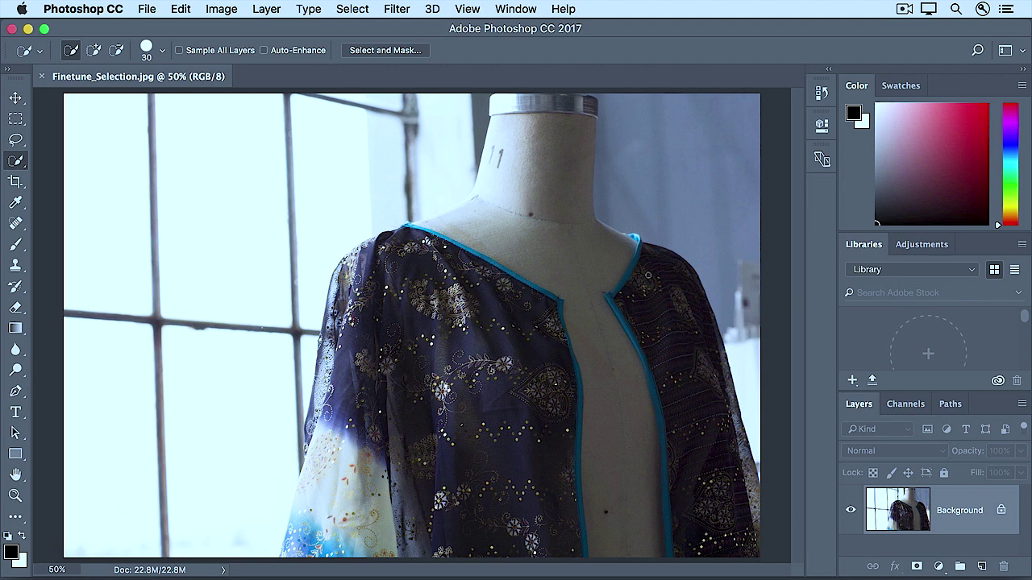
mouse_move(652, 264)
left_mouse_down()
mouse_move(667, 355)
mouse_move(710, 435)
left_mouse_up()
mouse_move(427, 297)
left_mouse_down()
mouse_move(401, 509)
mouse_move(359, 492)
left_mouse_up()
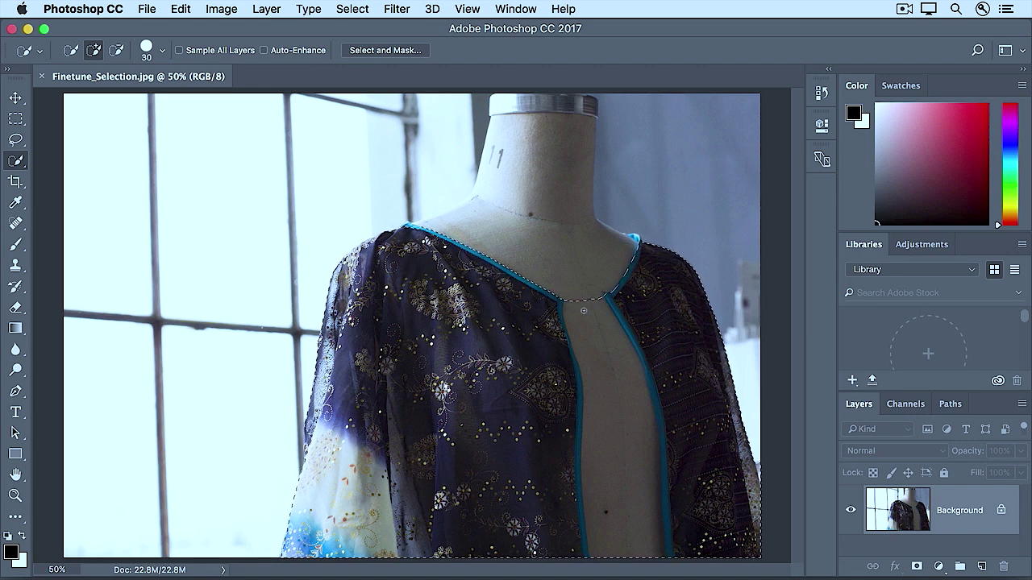
key("alt")
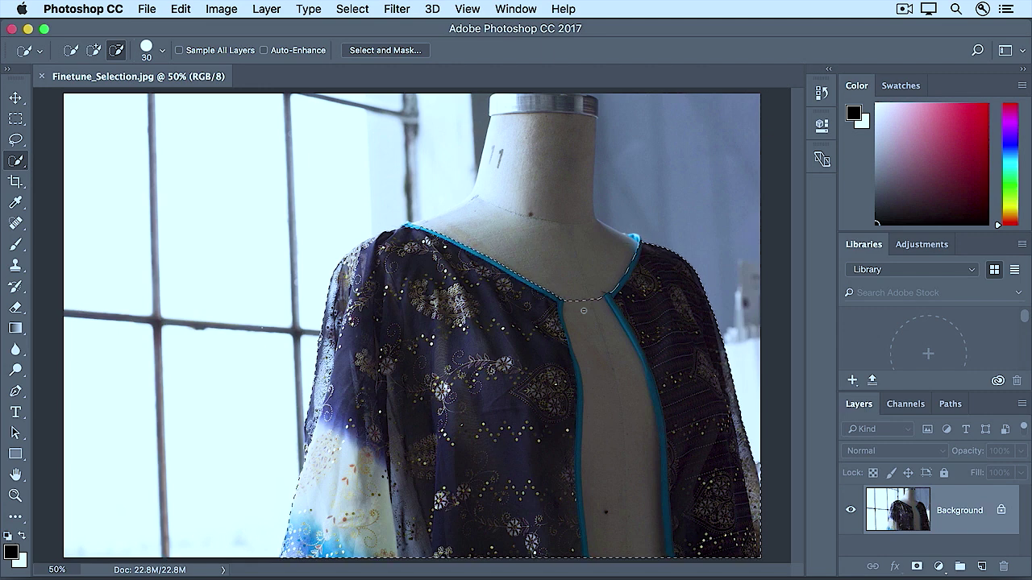
left_click_drag(583, 310, 614, 470)
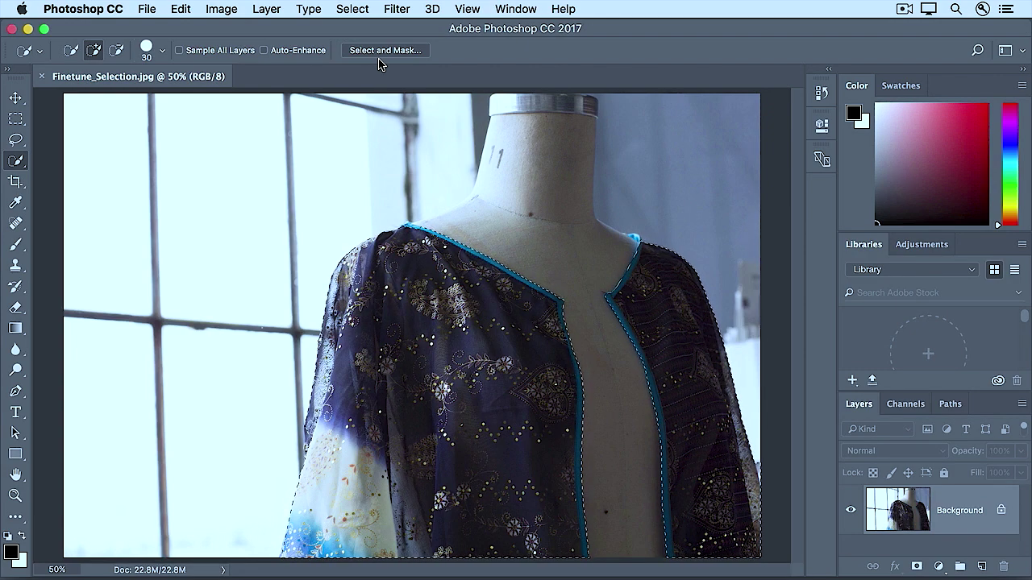
Step: Open the jacket selection in Select and Mask and expand the View mode list
left_click(351, 11)
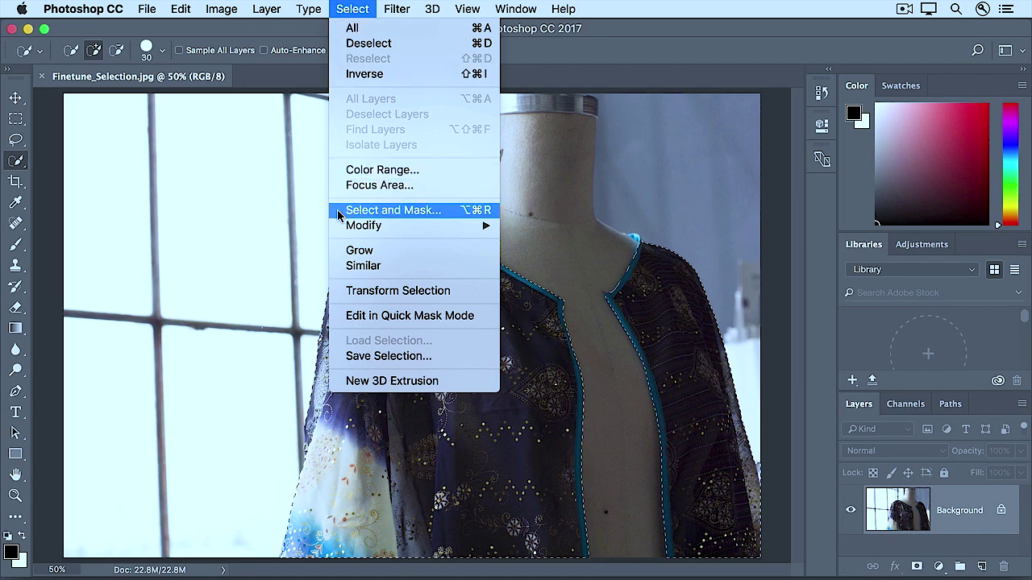
left_click(338, 214)
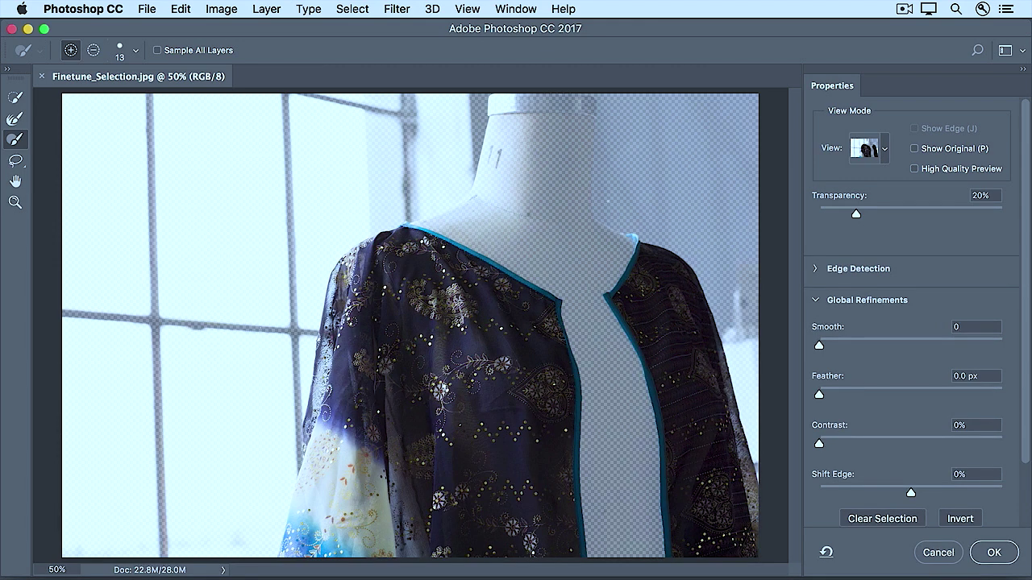
left_click(872, 152)
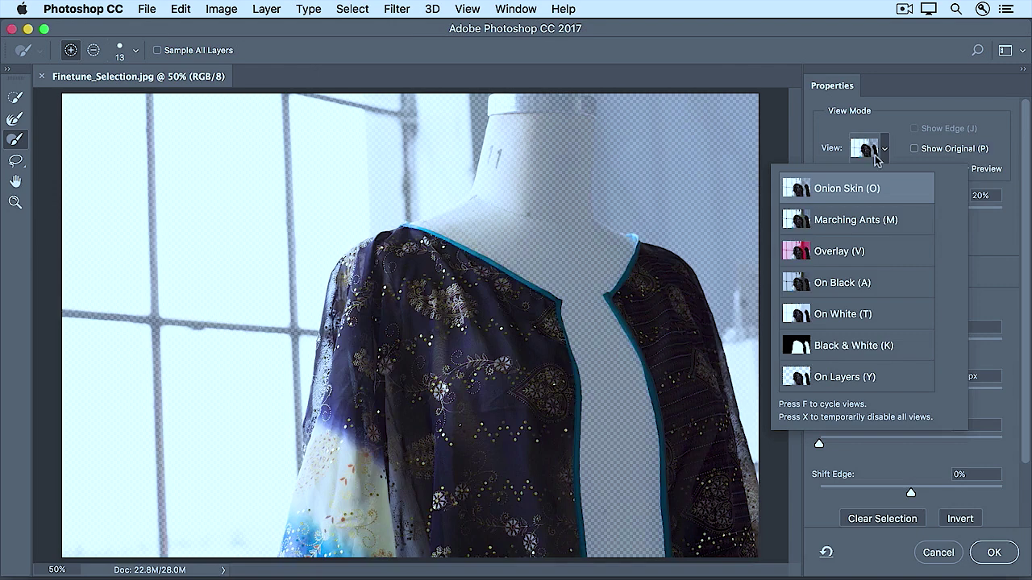
Step: Set the Select and Mask preview to Overlay, tinting outside areas red at 50%
left_click(874, 256)
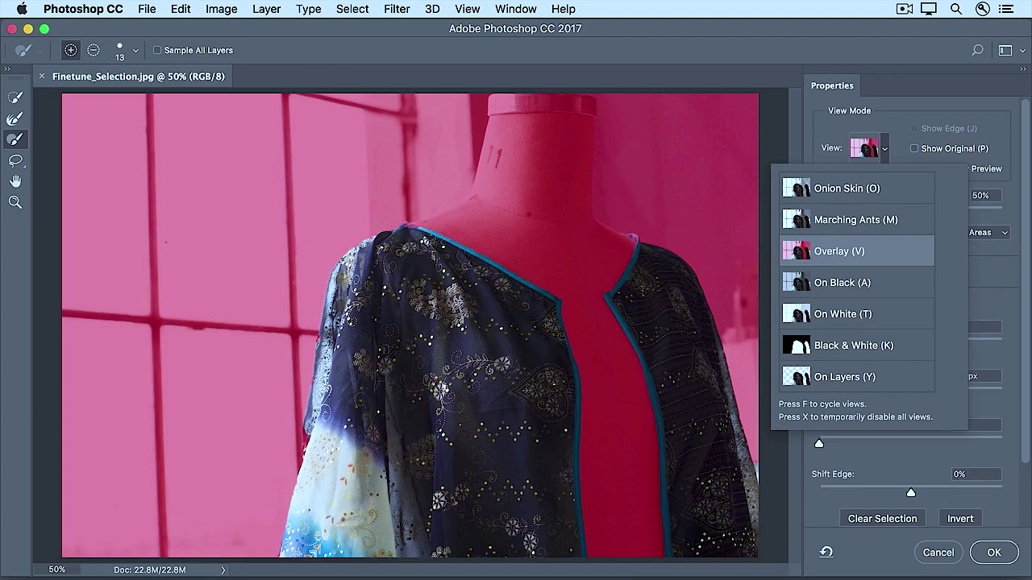
left_click(29, 145)
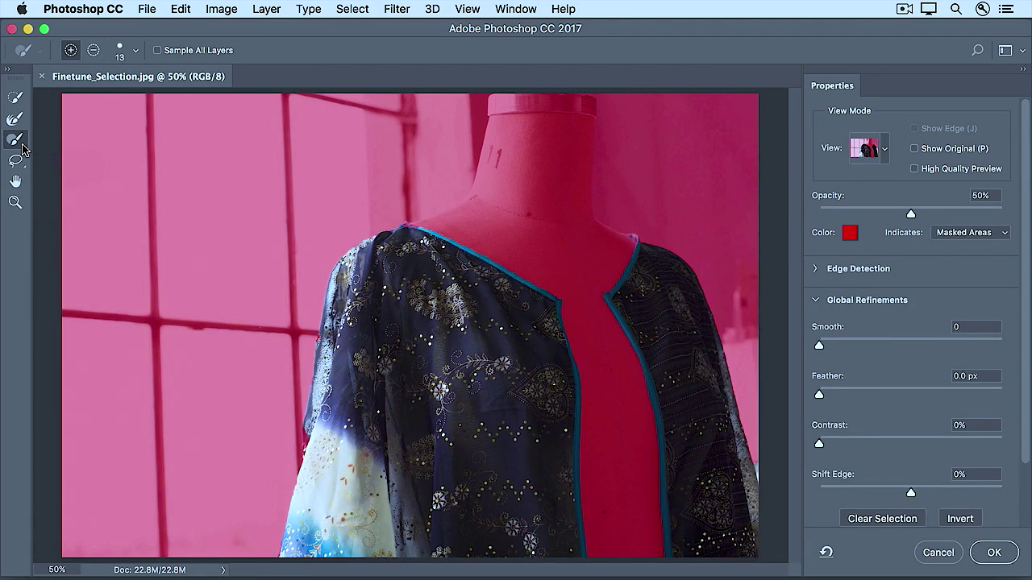
Step: Brush-refine the mask along the left sleeve edge, toggling between Subtract and Add modes
left_click(16, 140)
left_click_drag(308, 442, 305, 435)
left_click(94, 52)
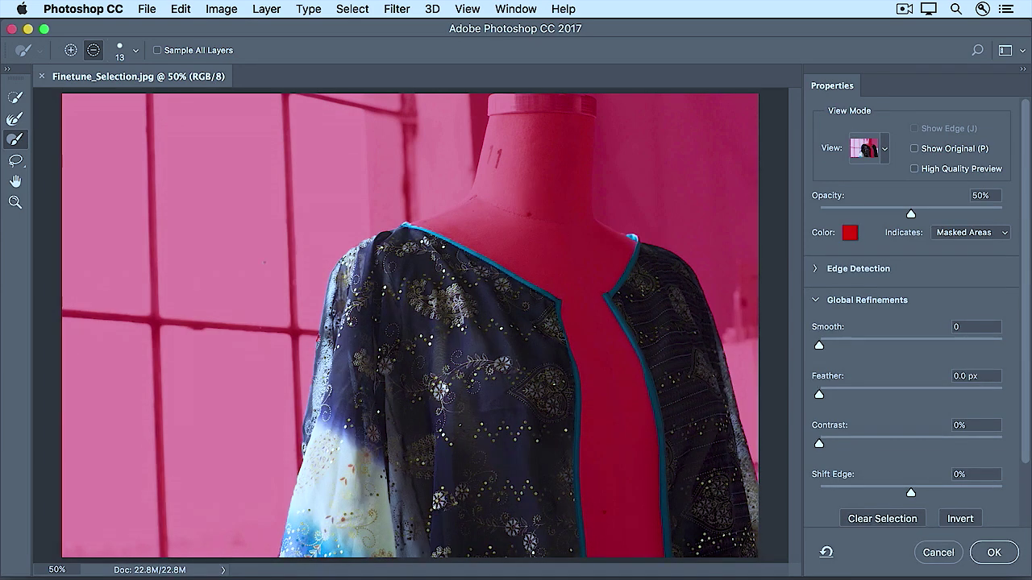
left_click(70, 51)
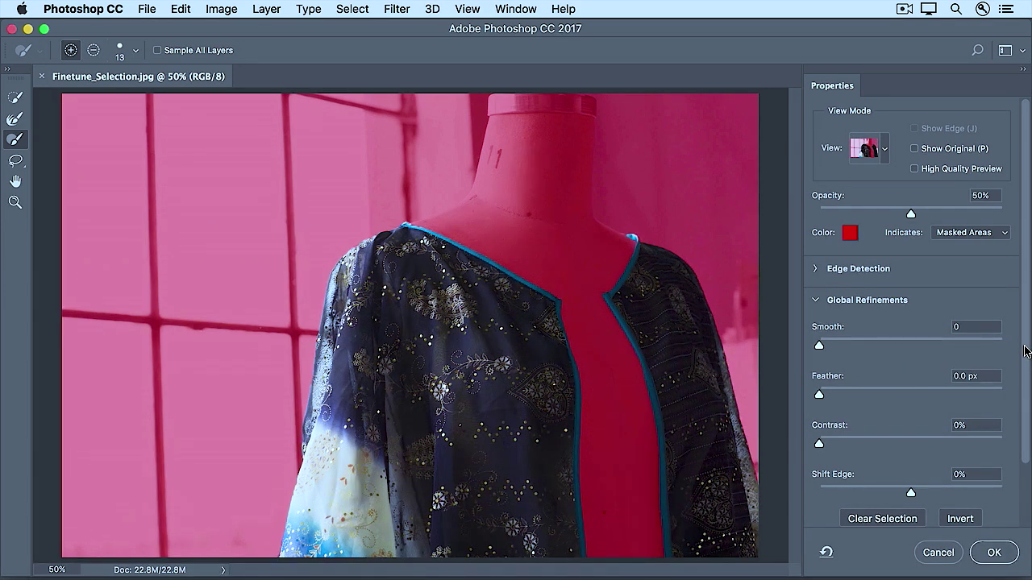
left_click_drag(1025, 353, 1027, 436)
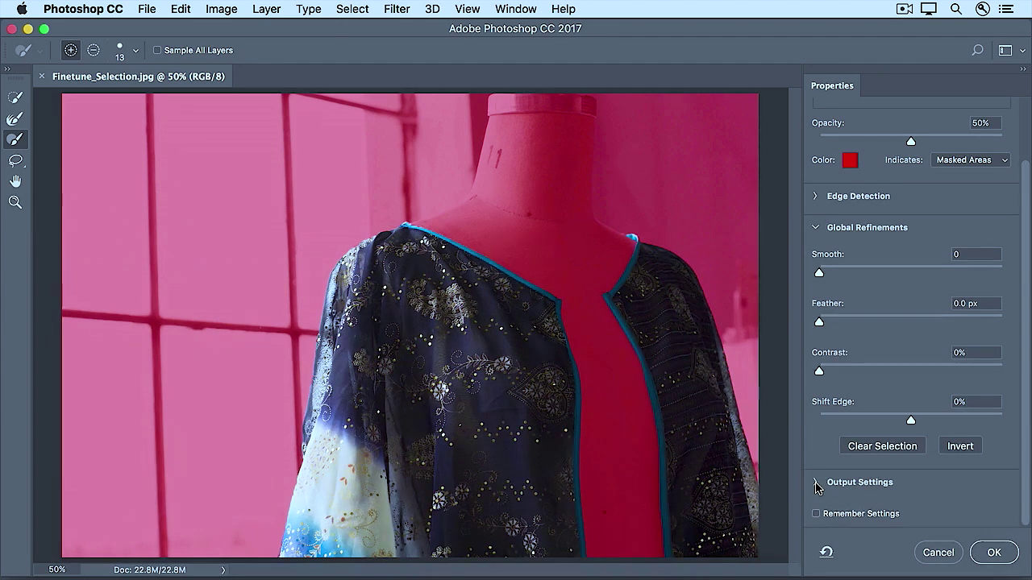
Step: Expand Output Settings and keep Output To set to Selection
left_click(815, 483)
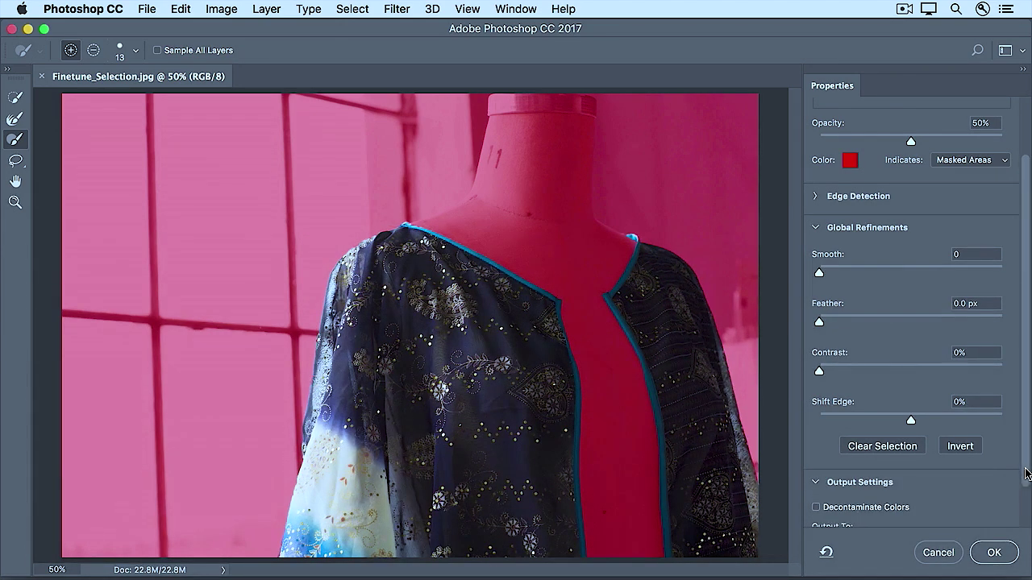
left_click_drag(1028, 476, 1025, 516)
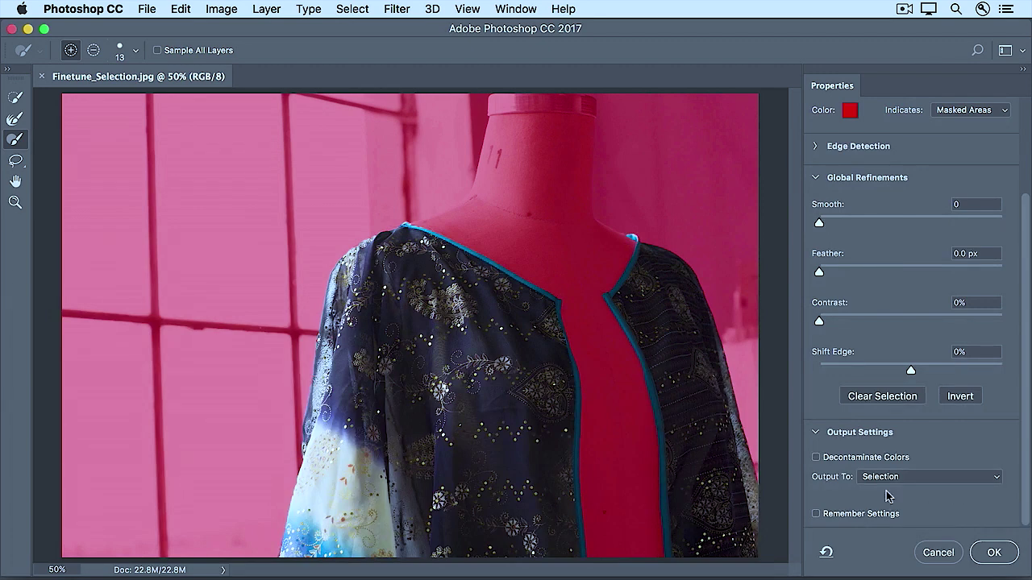
left_click(997, 478)
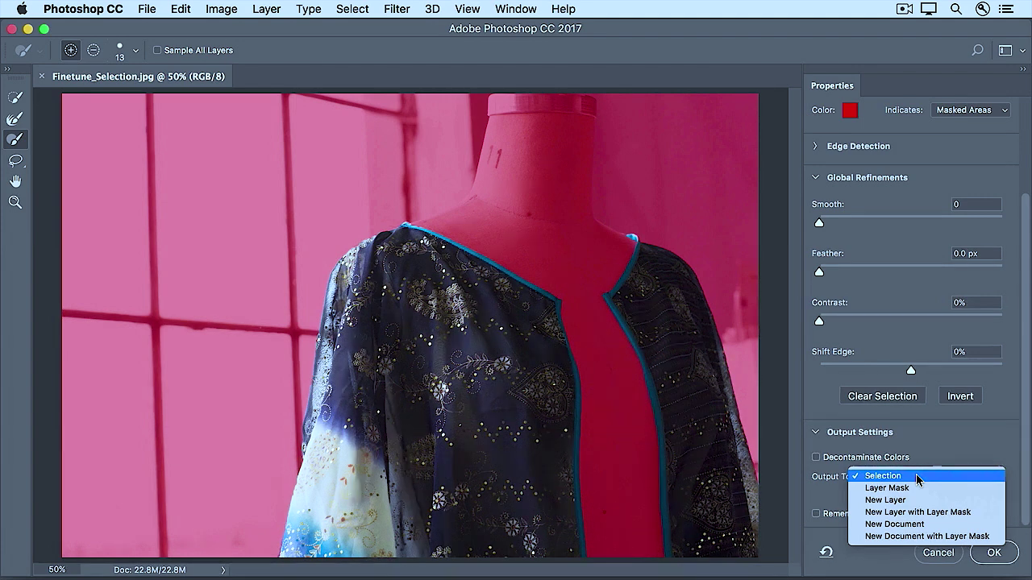
left_click(925, 450)
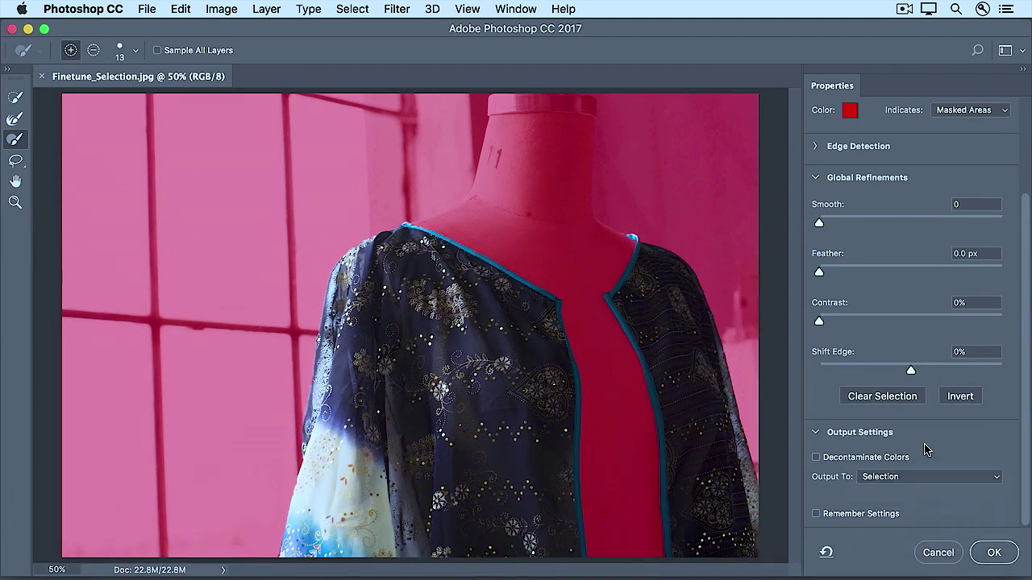
Step: Apply the refined selection and set the jacket's Brightness/Contrast brightness to 53
left_click(991, 553)
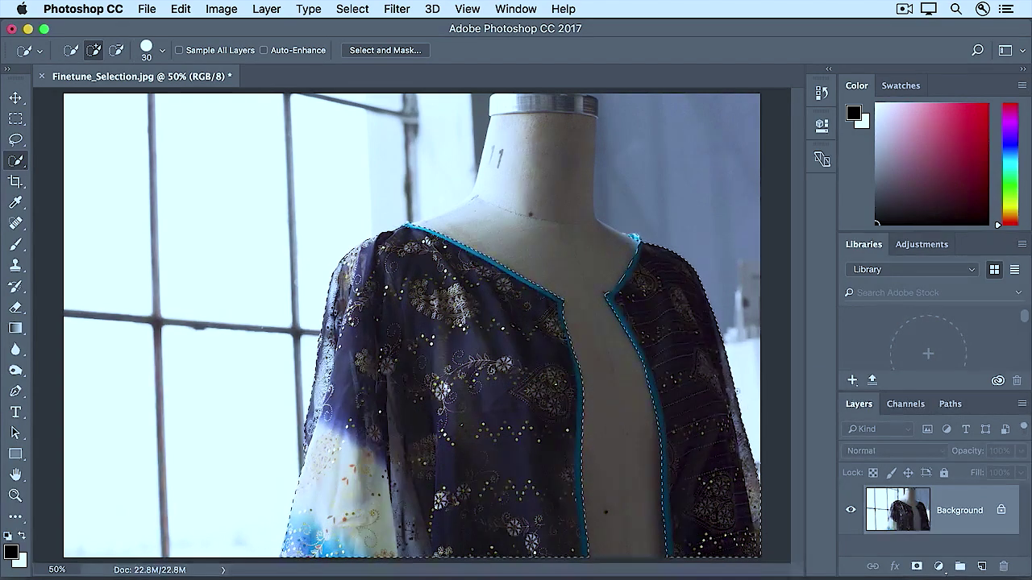
left_click(217, 11)
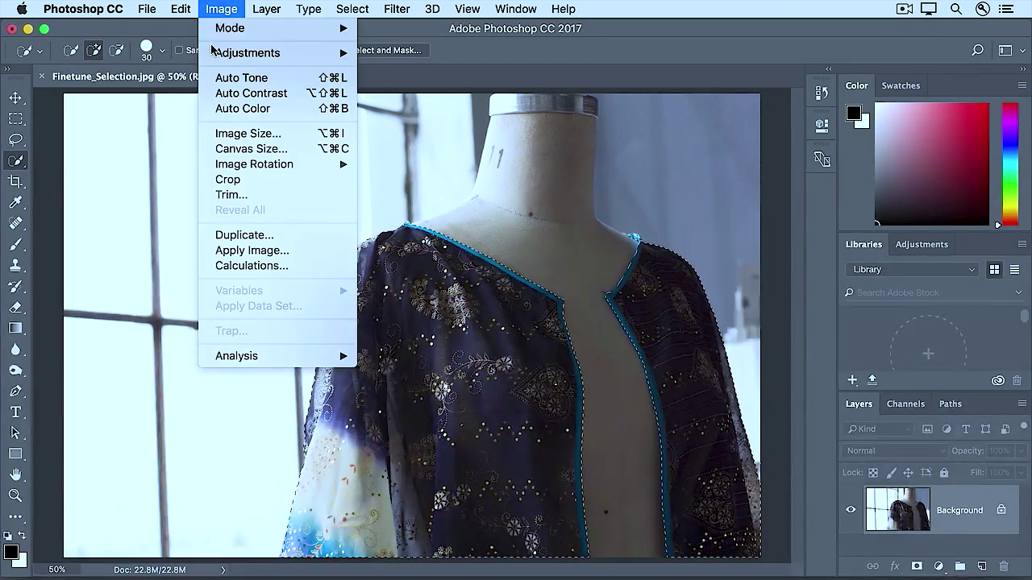
mouse_move(248, 52)
left_click(419, 53)
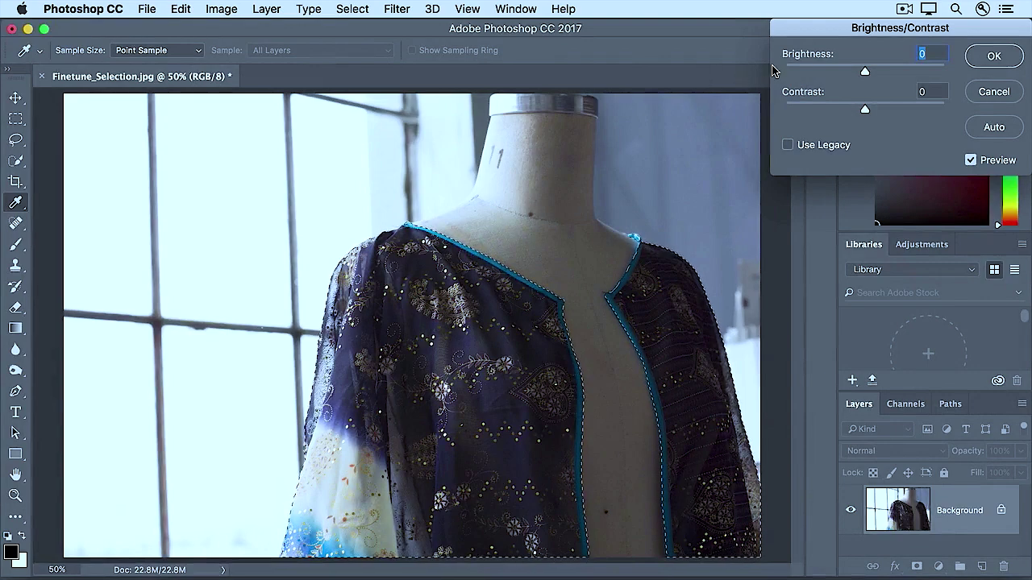
left_click_drag(864, 71, 892, 72)
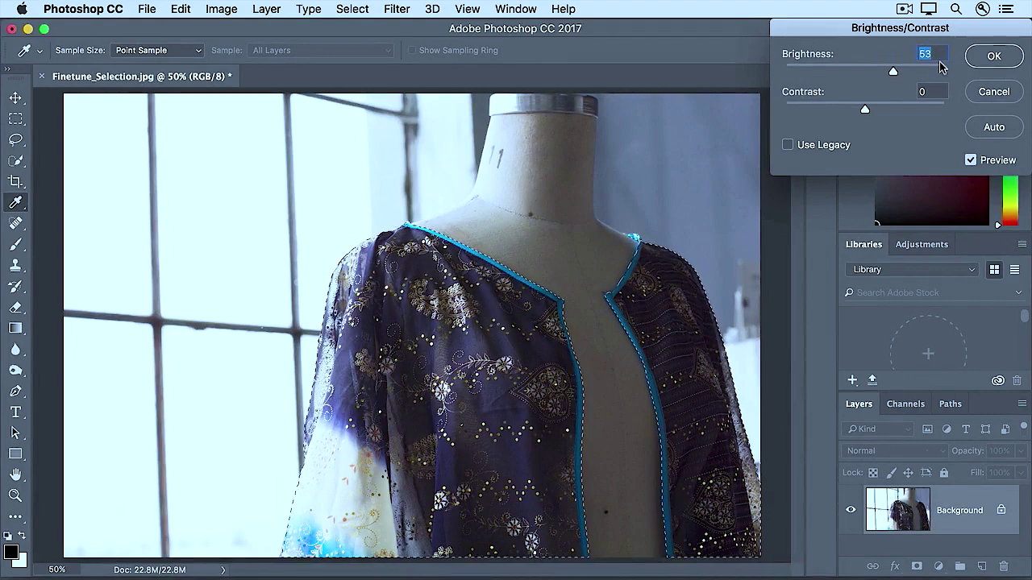
left_click(973, 65)
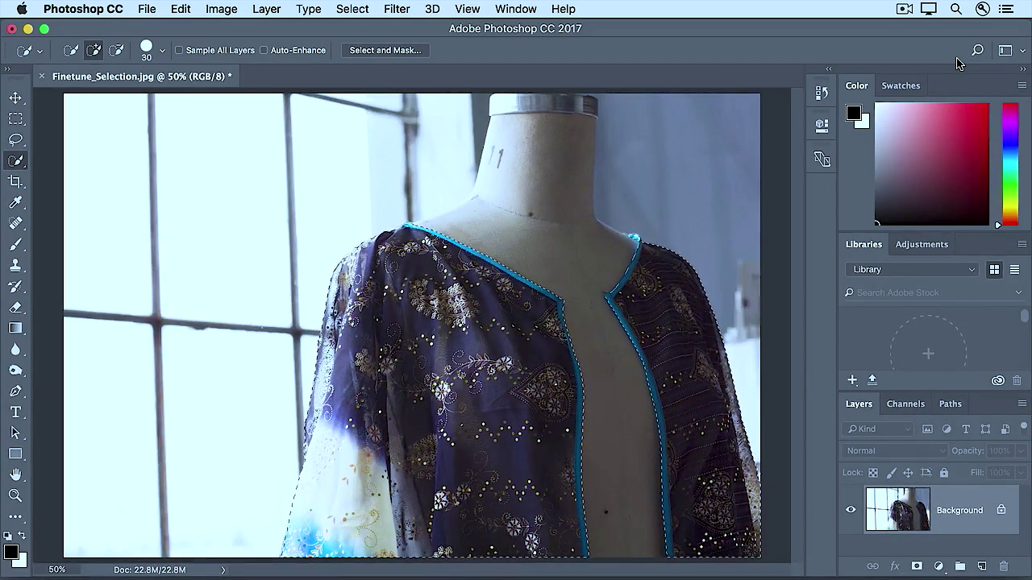
Step: Deselect with Cmd+D to remove the jacket's selection outline
key("super+d")
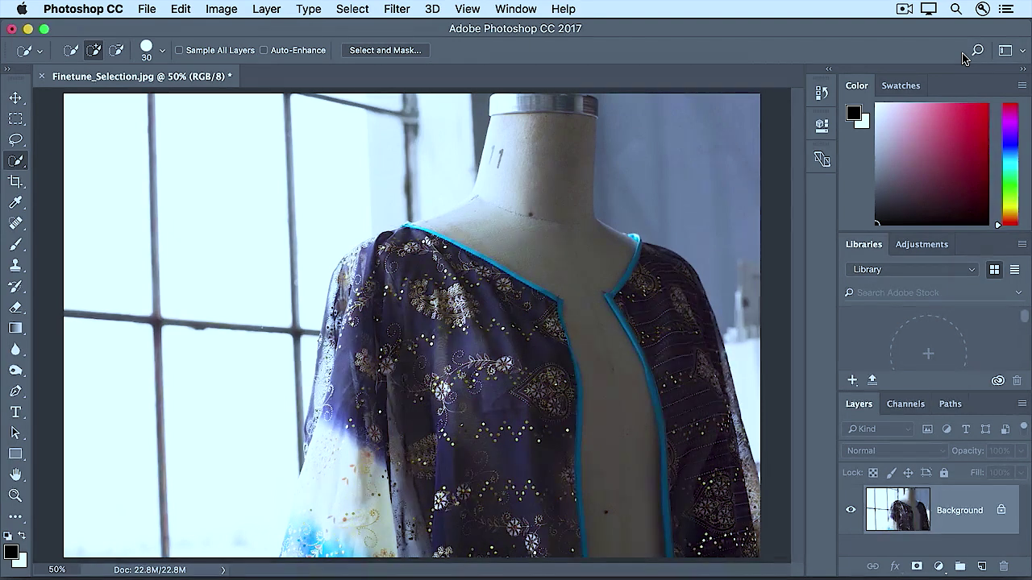